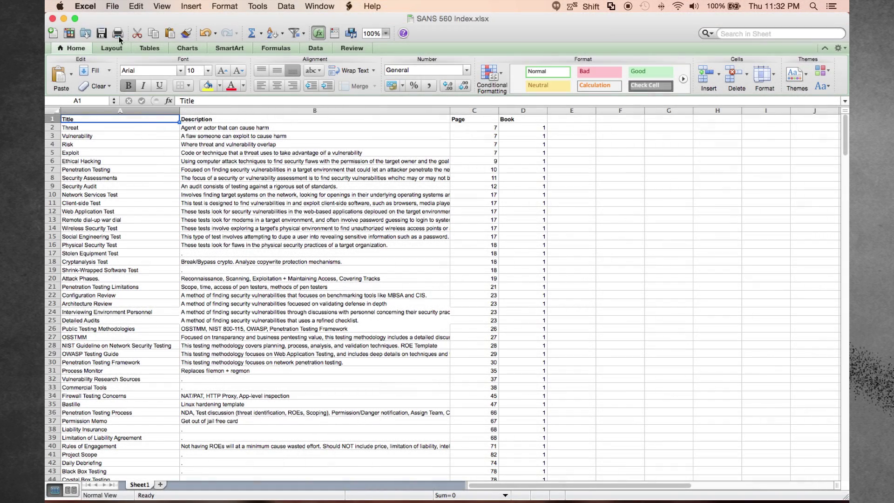
# Open Excel's File menu for the SANS 560 Index workbook
pyautogui.click(113, 7)
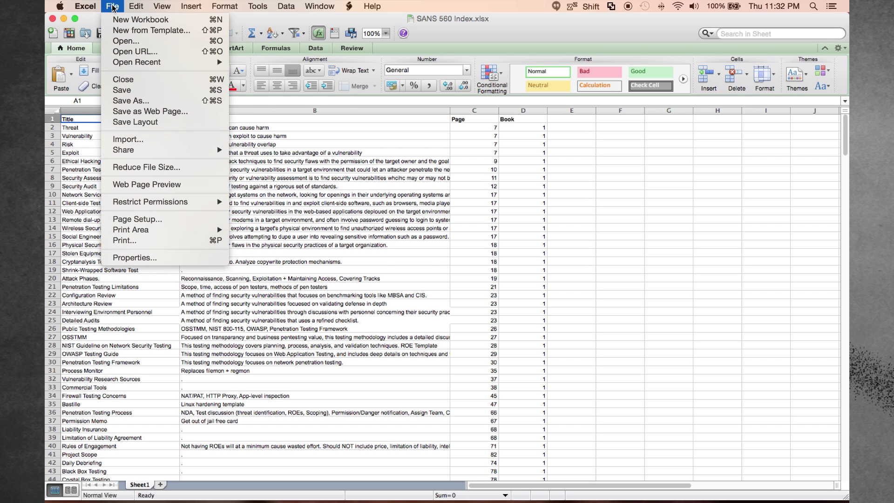
# Save the workbook as Tab Delimited Text named 'SANS 560 Index-Tabs'
pyautogui.click(153, 102)
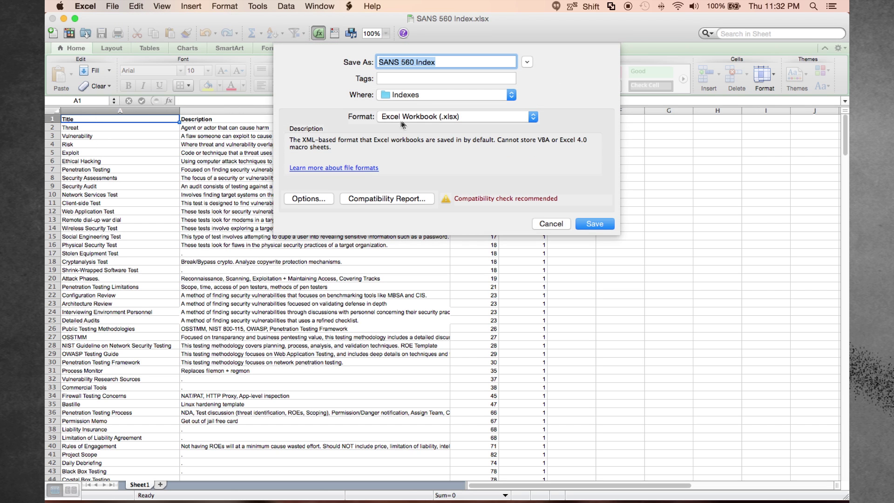
pyautogui.click(407, 120)
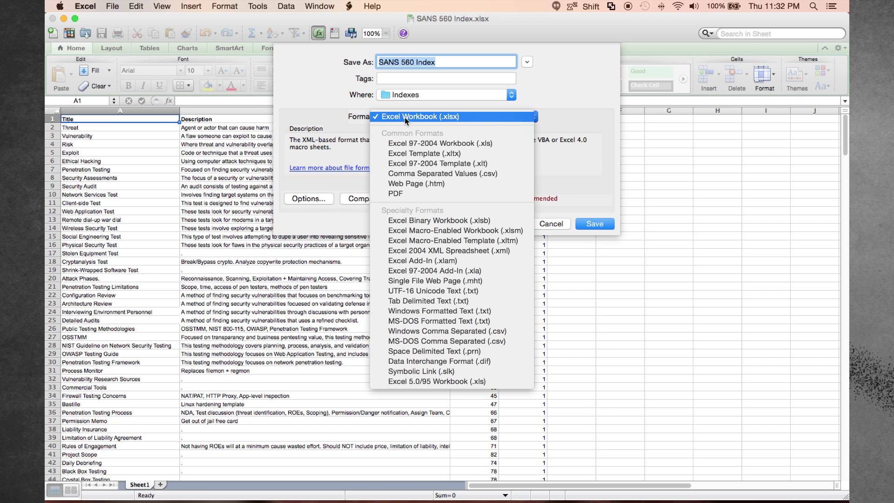
pyautogui.click(449, 300)
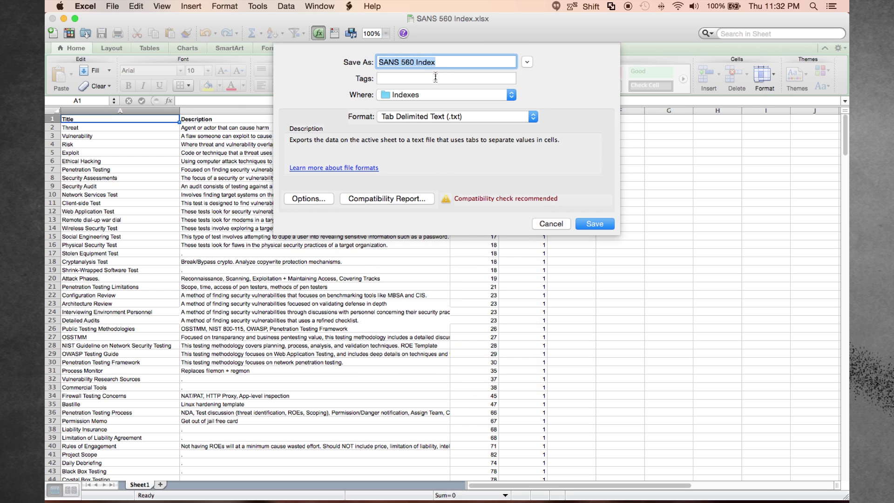
pyautogui.click(458, 64)
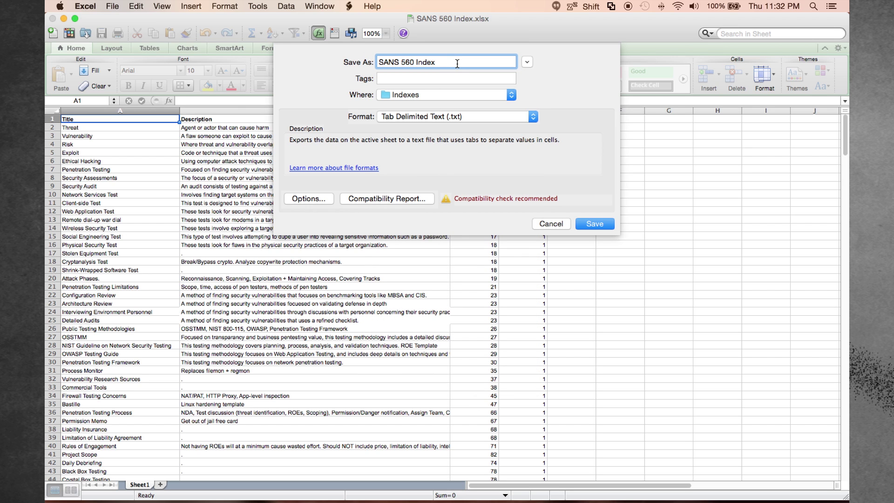
pyautogui.write('-Tabs')
pyautogui.click(591, 225)
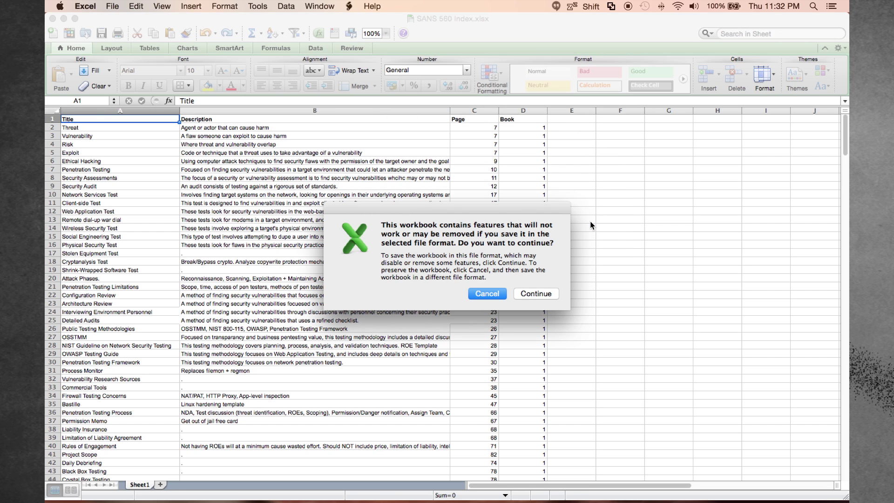
pyautogui.click(542, 298)
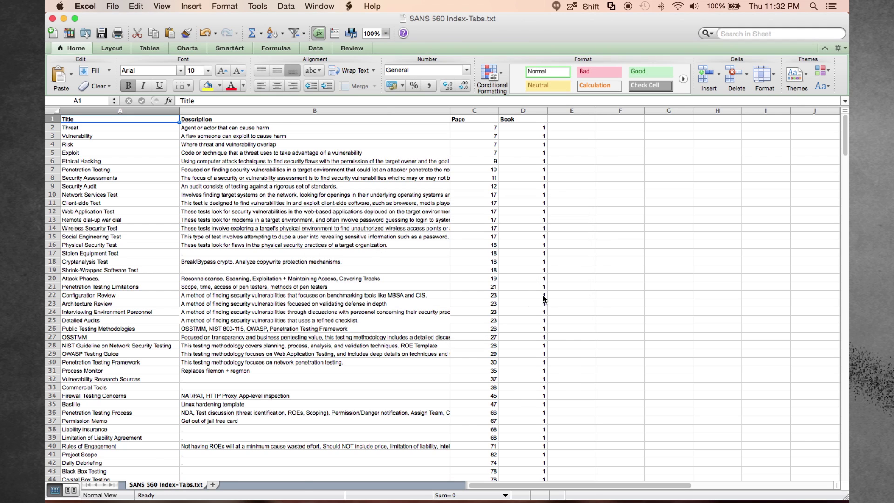
# Hide Excel and place SANS 560 Index-Tabs and xenocrates.py together at the desktop centre
pyautogui.press('super+q')
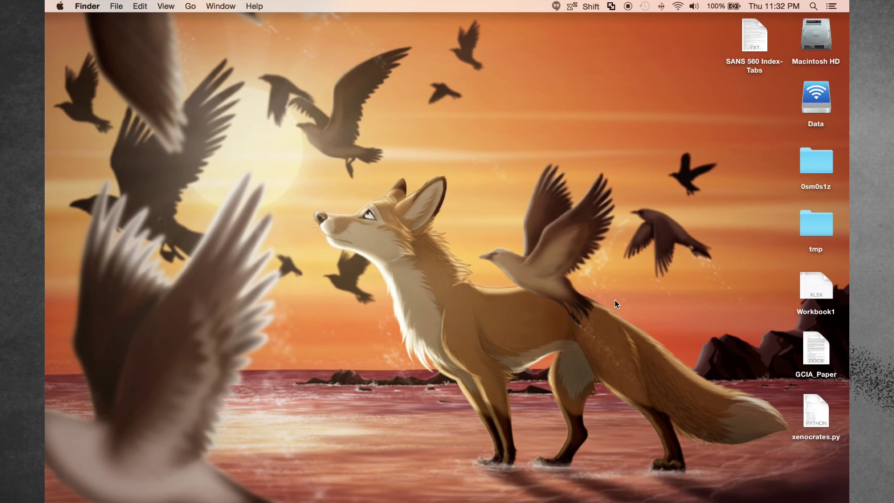
pyautogui.moveTo(754, 37); pyautogui.dragTo(414, 151)
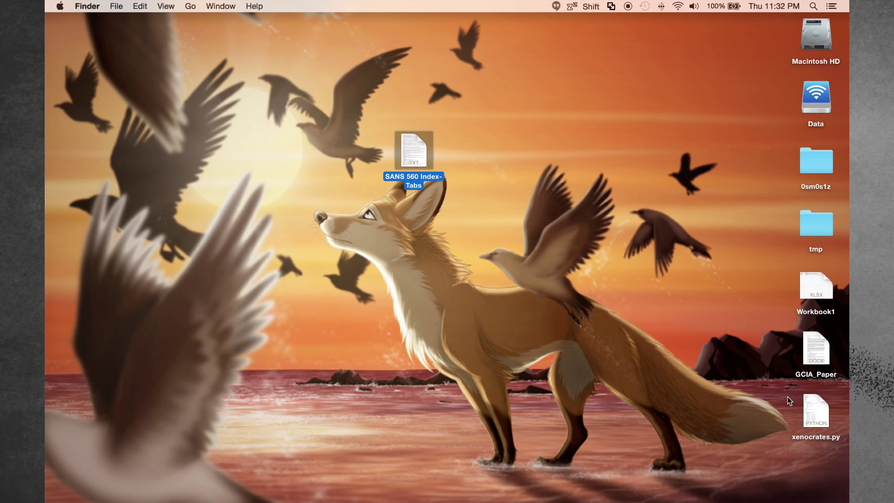
pyautogui.moveTo(806, 405); pyautogui.dragTo(493, 150)
pyautogui.click(538, 199)
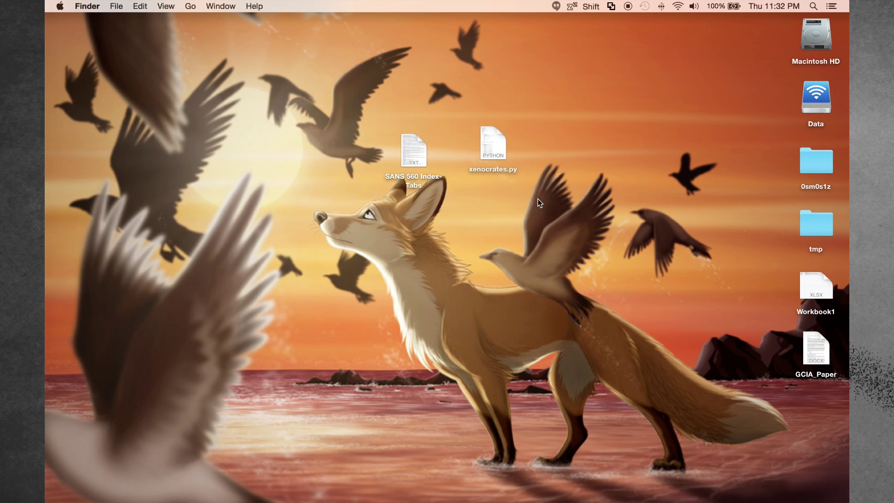
# Run 'python xenocrates.py SANS\ 560\ Index-Tabs.txt' to preview the HTML, then rerun it redirected into 560.htm
pyautogui.press('super+Tab')
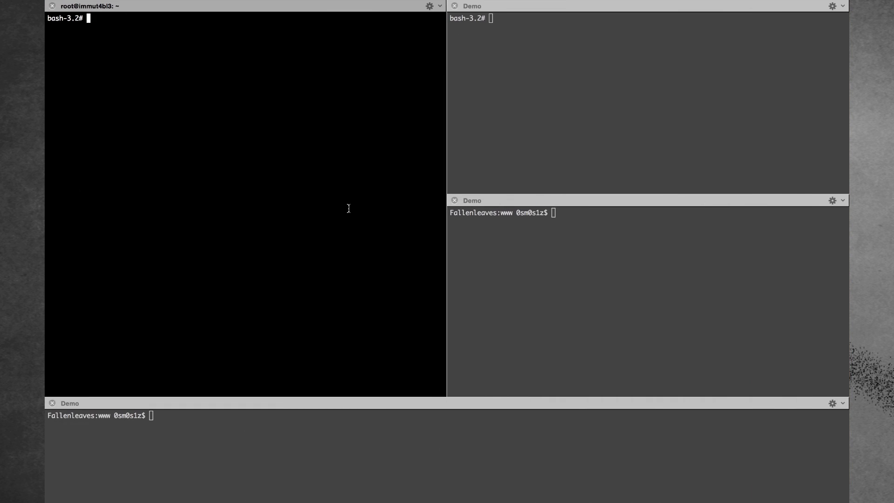
pyautogui.write('python xe')
pyautogui.press('Tab')
pyautogui.write('56')
pyautogui.press('BackSpace')
pyautogui.press('BackSpace')
pyautogui.press('Tab')
pyautogui.press('Tab')
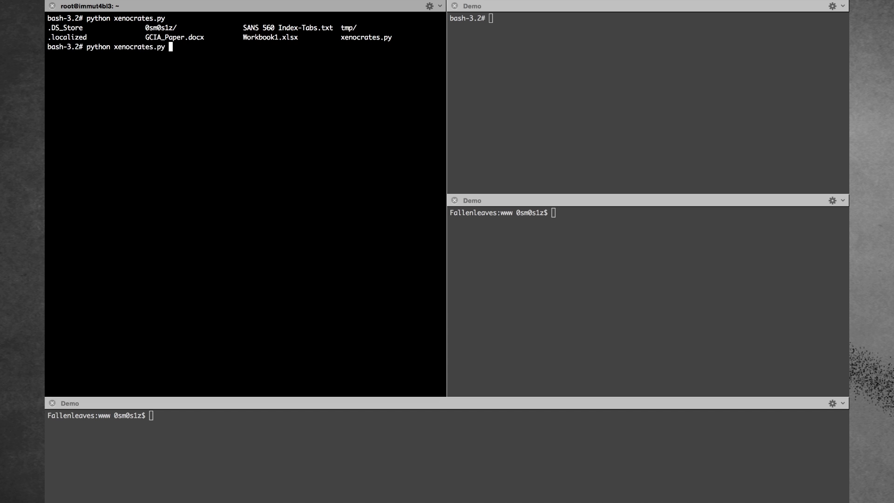
pyautogui.write('SA')
pyautogui.press('Tab')
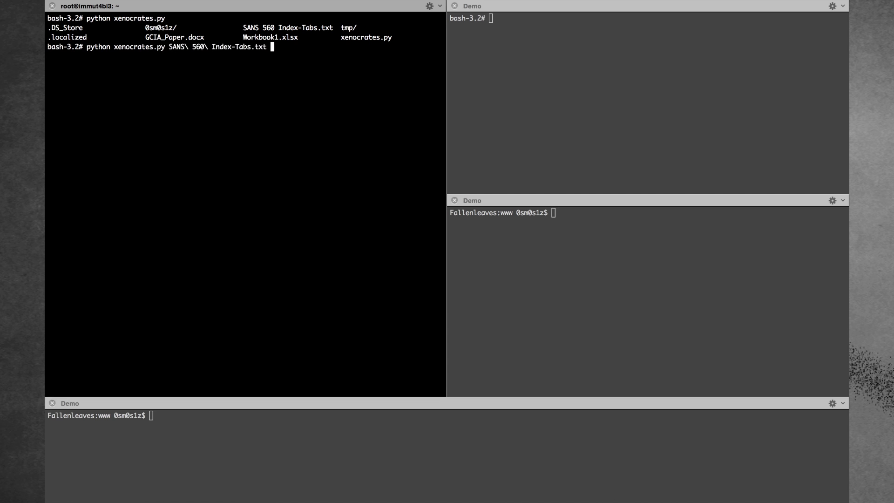
pyautogui.press('Return')
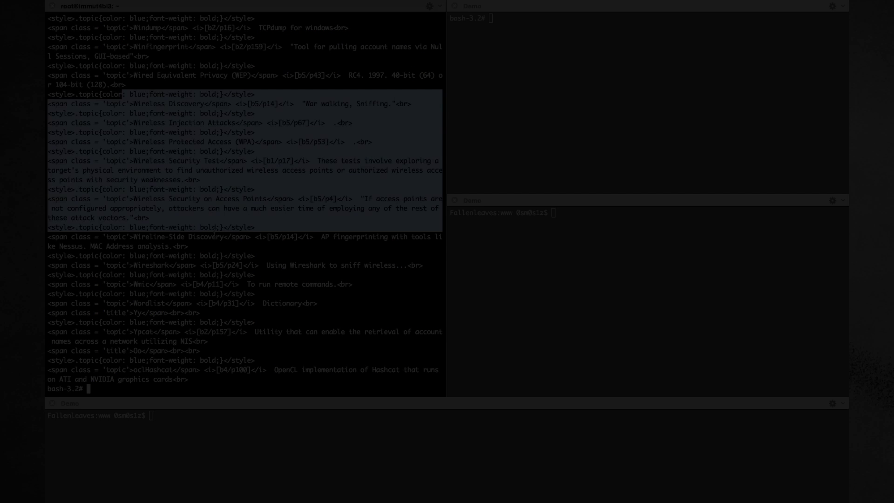
pyautogui.write('>')
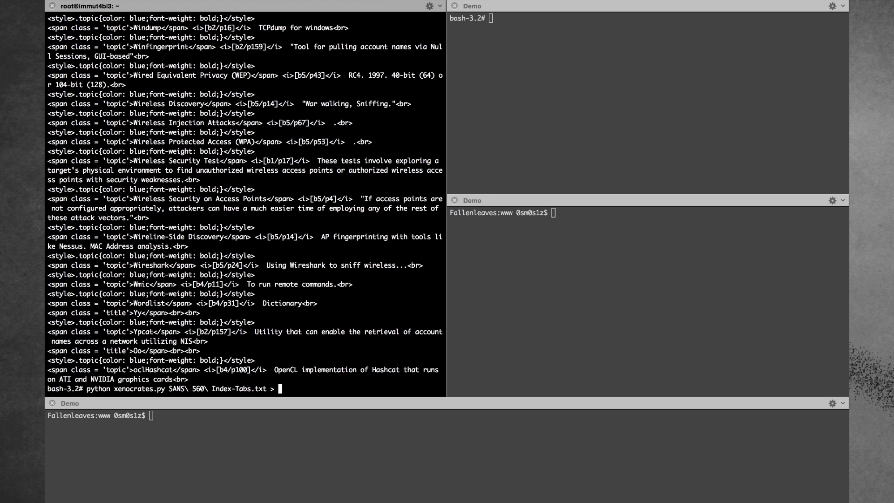
pyautogui.write(' 560.htm')
pyautogui.press('Return')
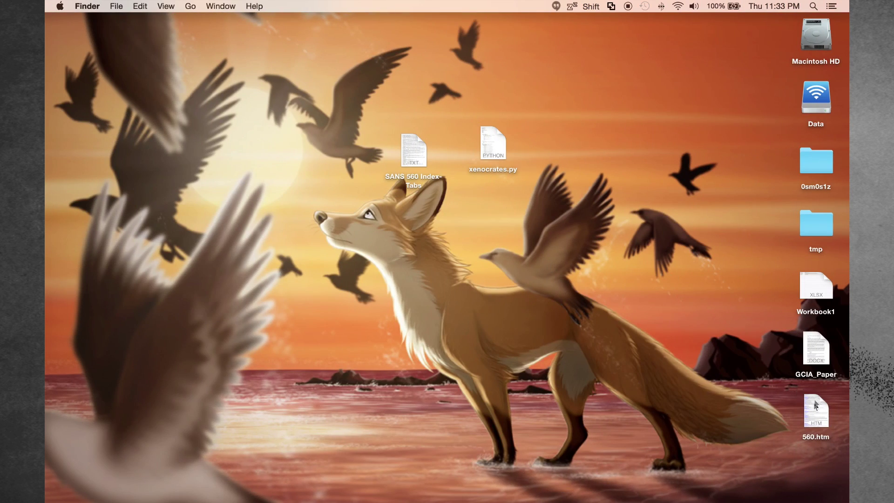
# Open 560.htm from the desktop with Google Chrome
pyautogui.rightClick(814, 404)
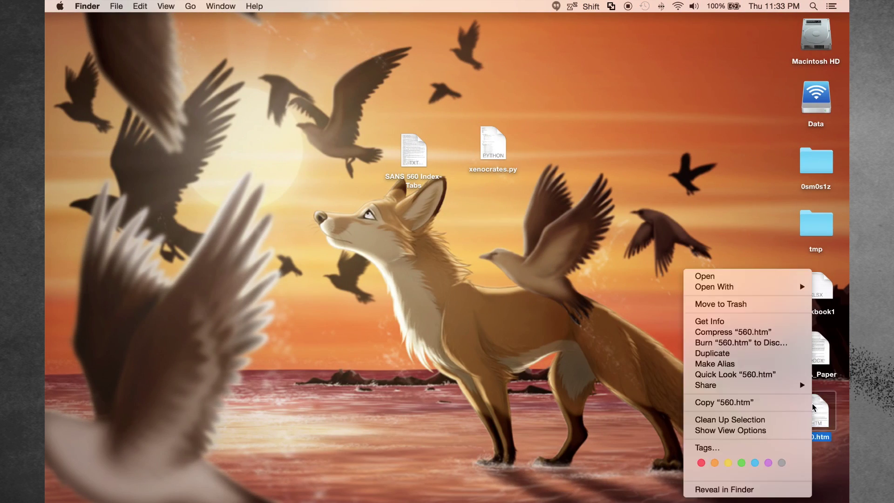
pyautogui.moveTo(742, 286)
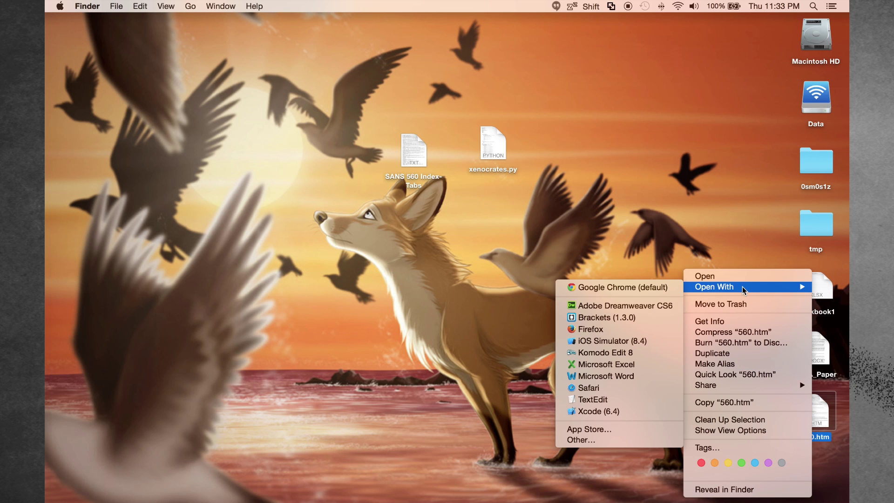
pyautogui.click(641, 287)
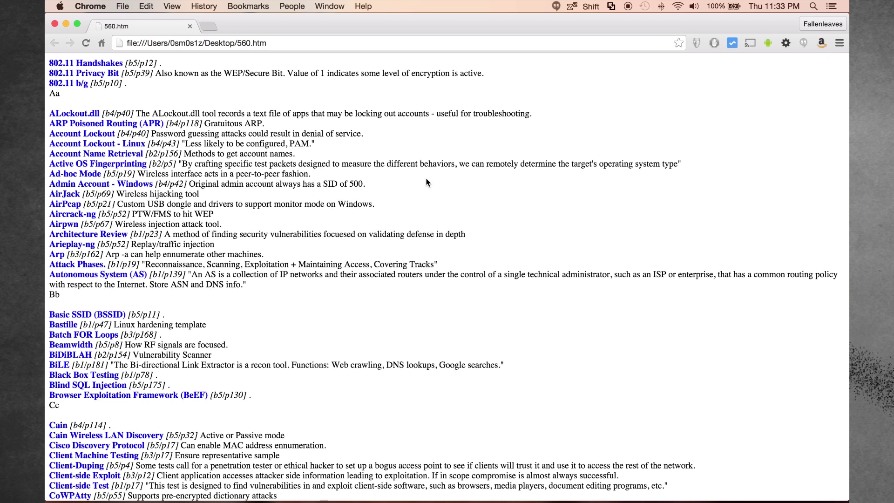
# Select all of the 560.htm page in Chrome, copy it, and paste it into Word
pyautogui.moveTo(50, 62); pyautogui.dragTo(186, 313)
pyautogui.click(265, 268)
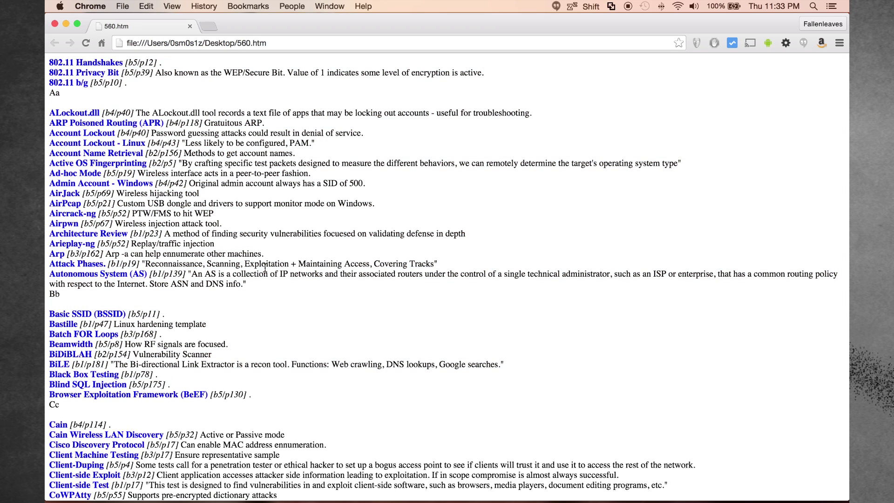
pyautogui.press('super+a')
pyautogui.rightClick(274, 228)
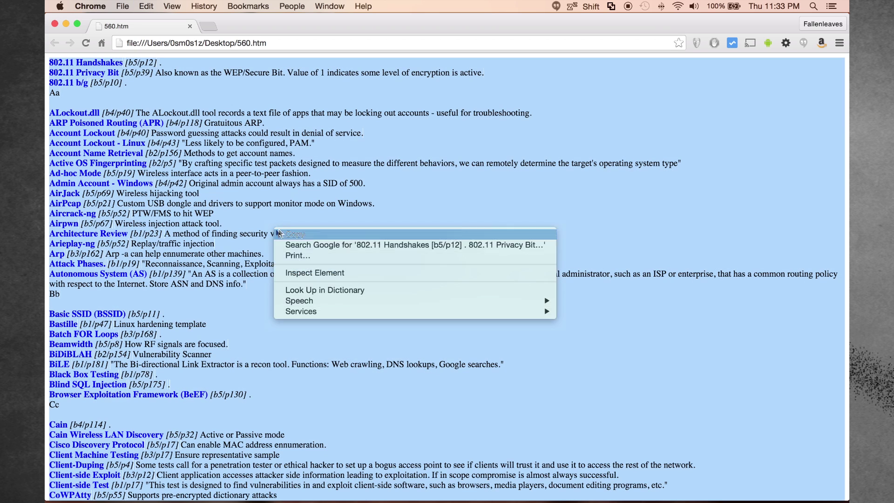
pyautogui.click(318, 234)
pyautogui.press('super+Tab')
pyautogui.press('super+v')
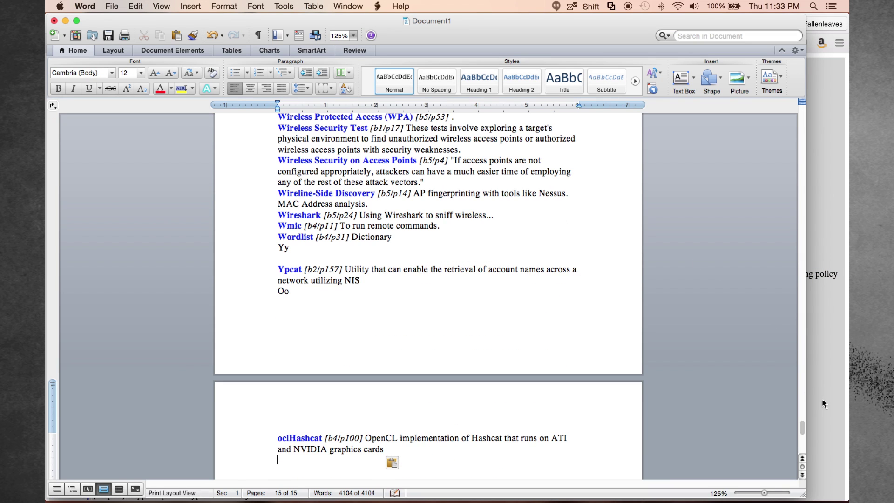
# Apply a Two-column layout to the pasted index from the Home ribbon's Columns button
pyautogui.moveTo(802, 425); pyautogui.dragTo(799, 106)
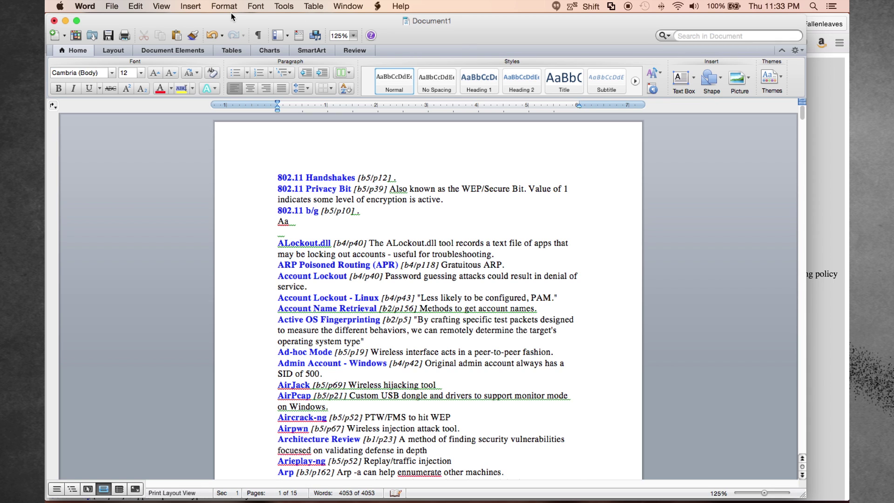
pyautogui.click(350, 72)
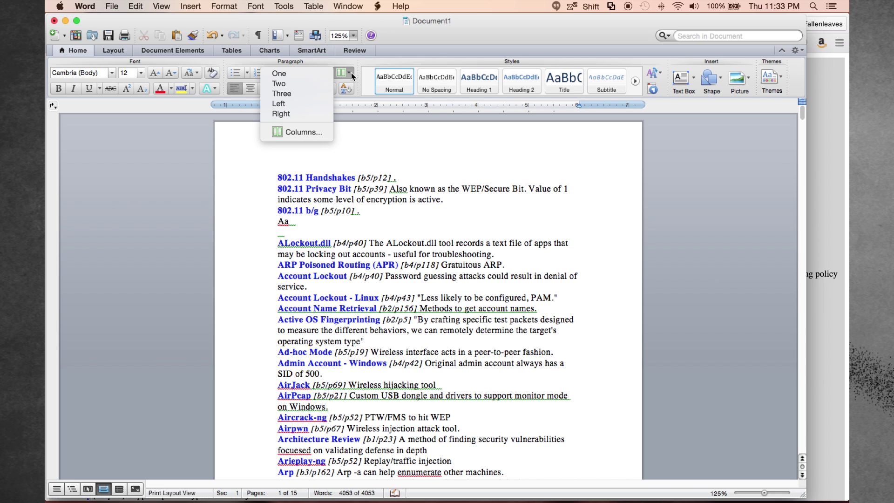
pyautogui.click(302, 83)
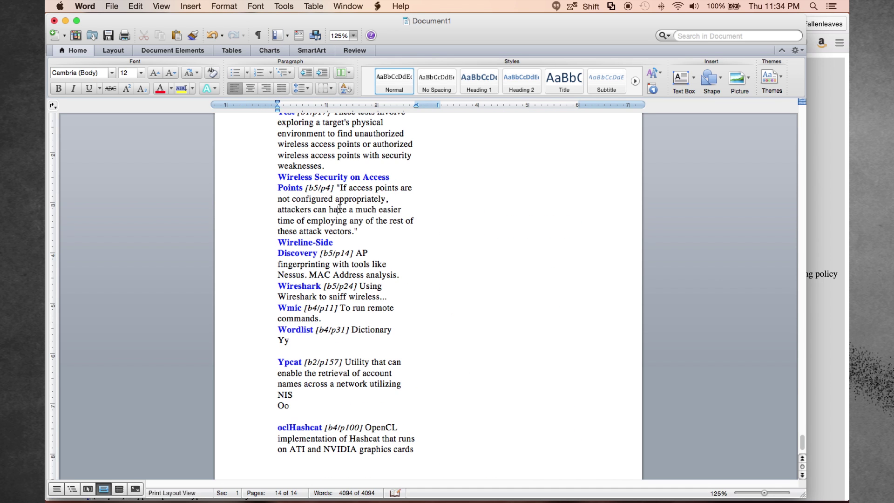
pyautogui.doubleClick(339, 210)
pyautogui.click(382, 219)
pyautogui.scroll(10, 382, 219)
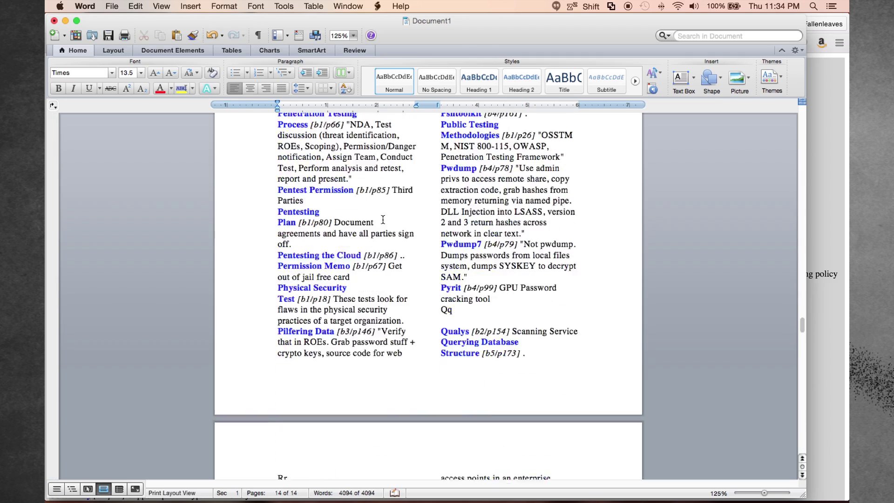
pyautogui.scroll(20, 383, 220)
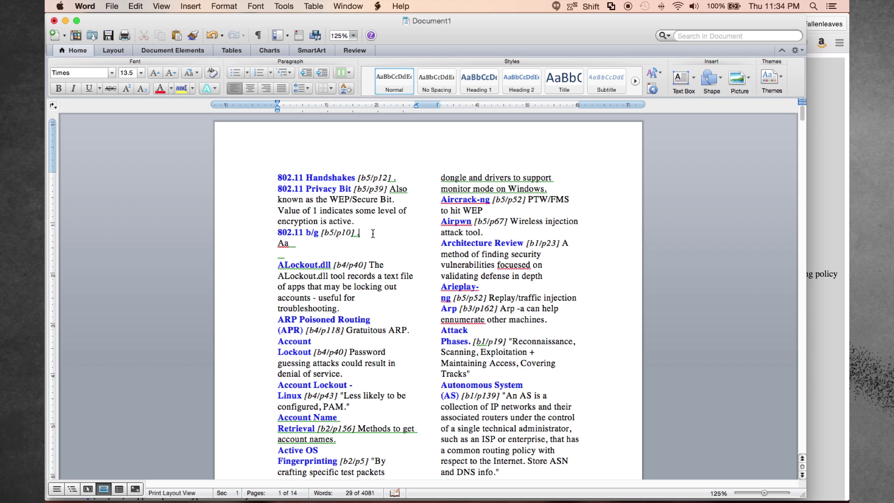
# Insert a page break so the index starts on a new page
pyautogui.click(190, 6)
pyautogui.moveTo(218, 22)
pyautogui.click(309, 22)
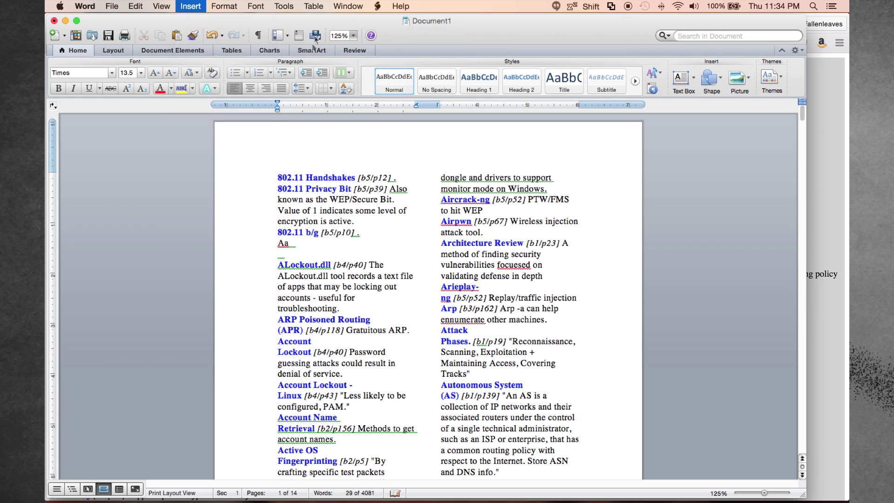
pyautogui.scroll(-10, 331, 227)
pyautogui.scroll(6, 331, 228)
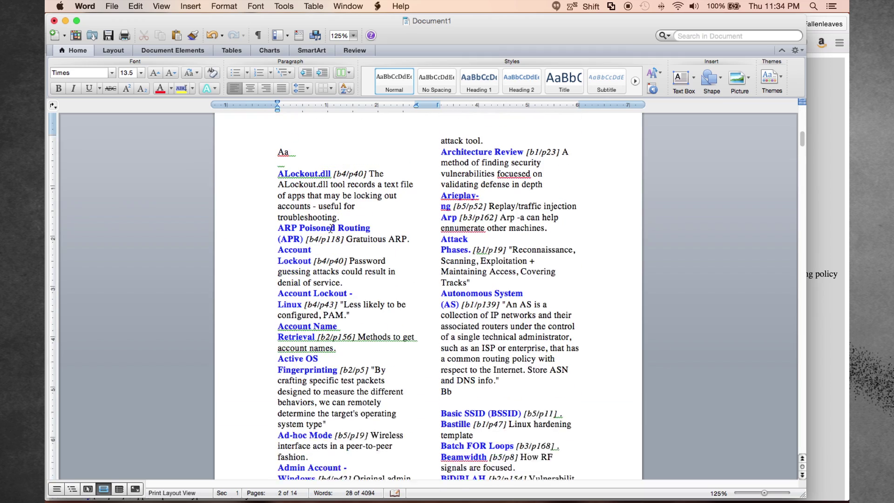
# Give the Aa heading the Title style, center it, and enlarge it to 48 pt
pyautogui.press('Return')
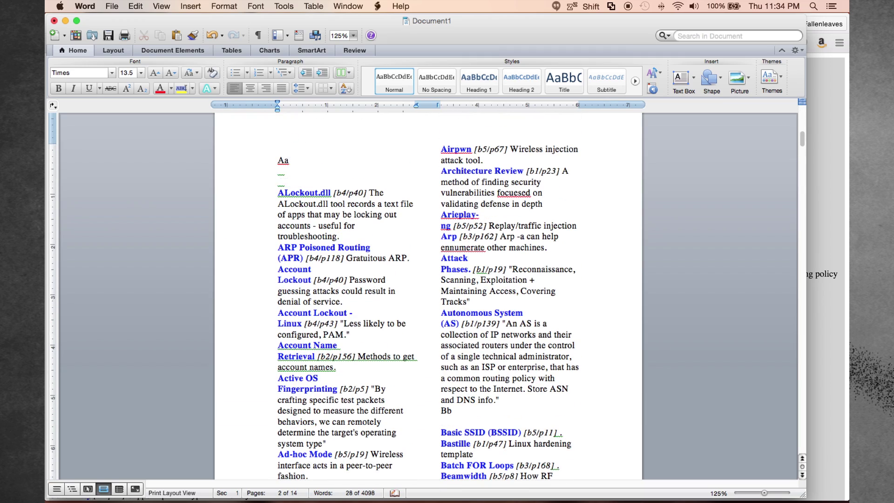
pyautogui.moveTo(298, 160); pyautogui.dragTo(271, 159)
pyautogui.click(561, 82)
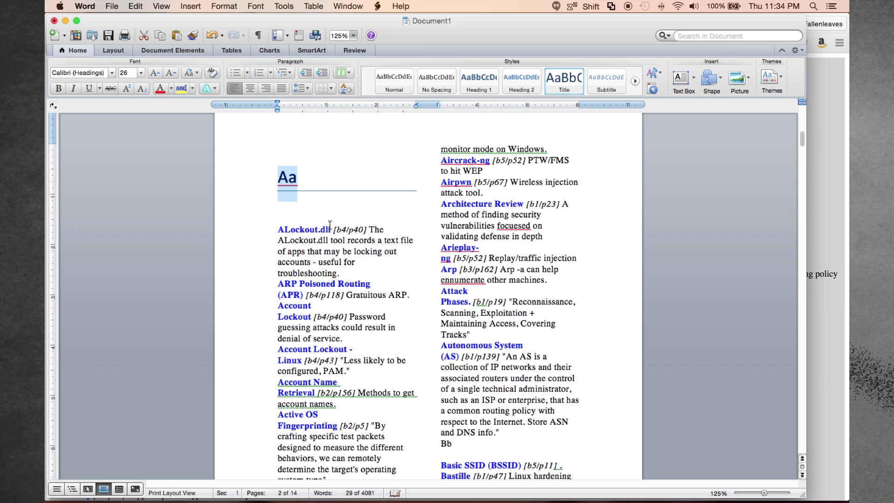
pyautogui.click(247, 85)
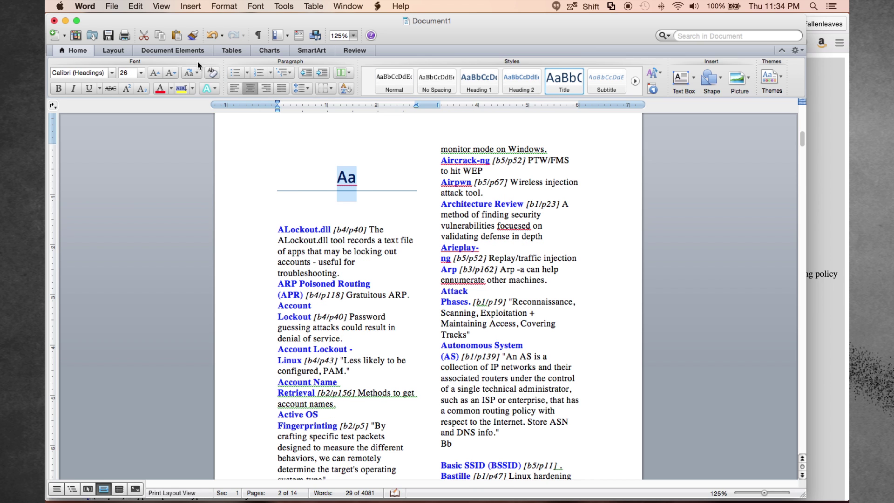
pyautogui.click(152, 73)
pyautogui.click(153, 73)
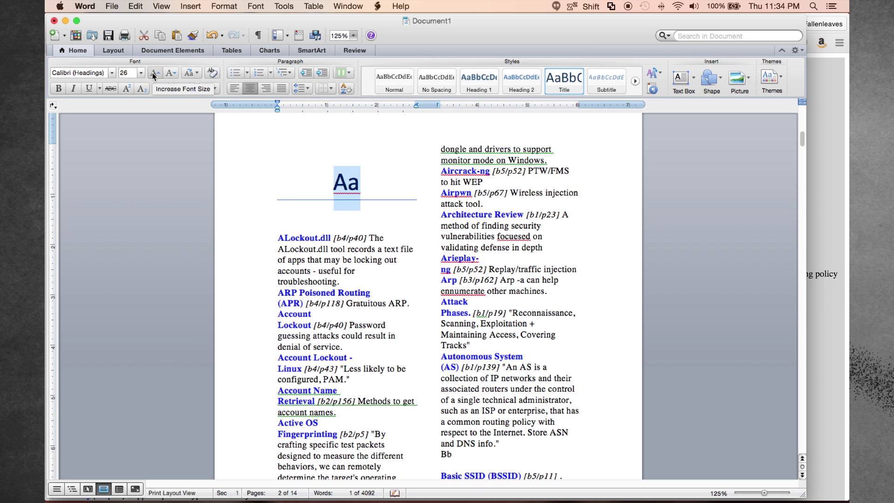
pyautogui.click(153, 72)
pyautogui.click(346, 219)
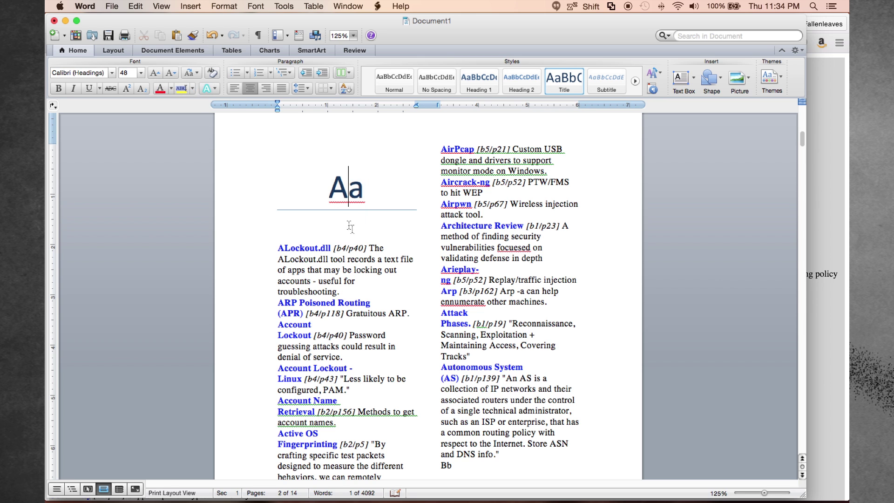
# Remove the blank line under the Aa heading while keeping body text left-aligned
pyautogui.press('Delete')
pyautogui.press('Left')
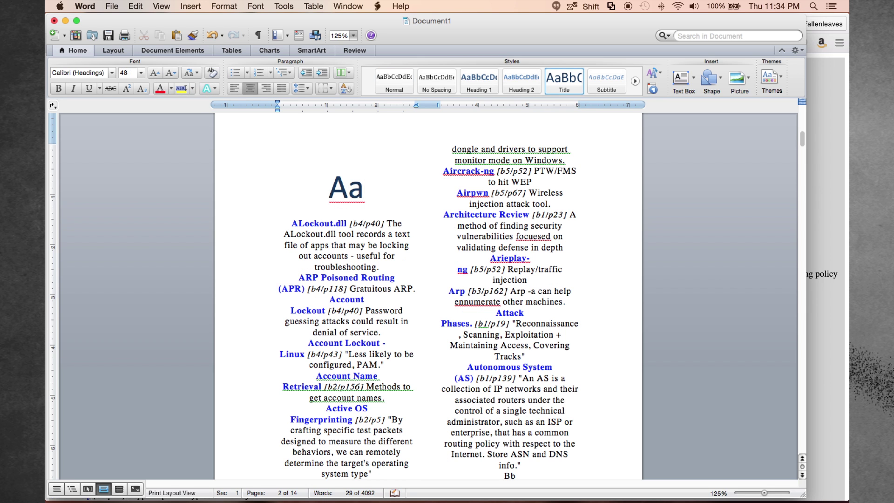
pyautogui.press('super+z')
pyautogui.press('super+z')
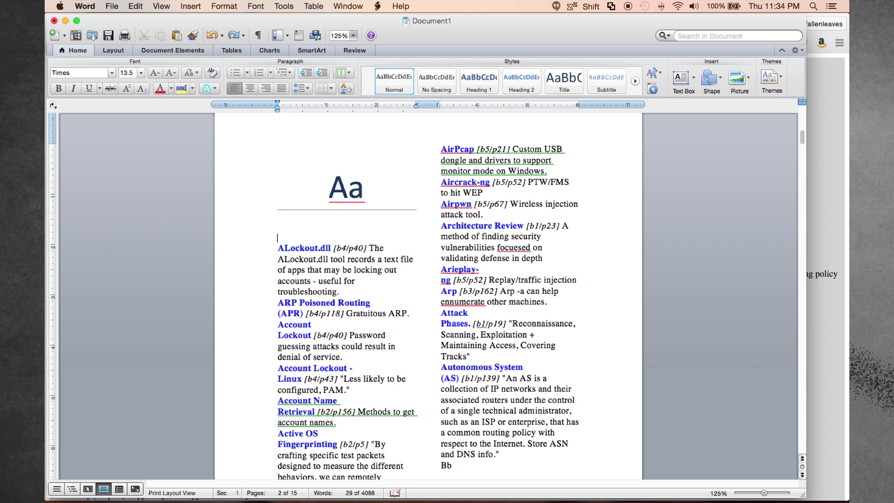
pyautogui.press('super+y')
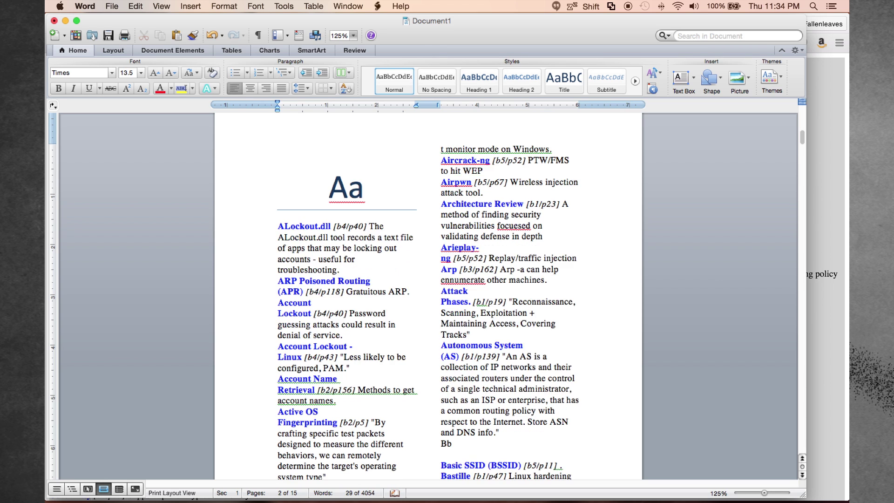